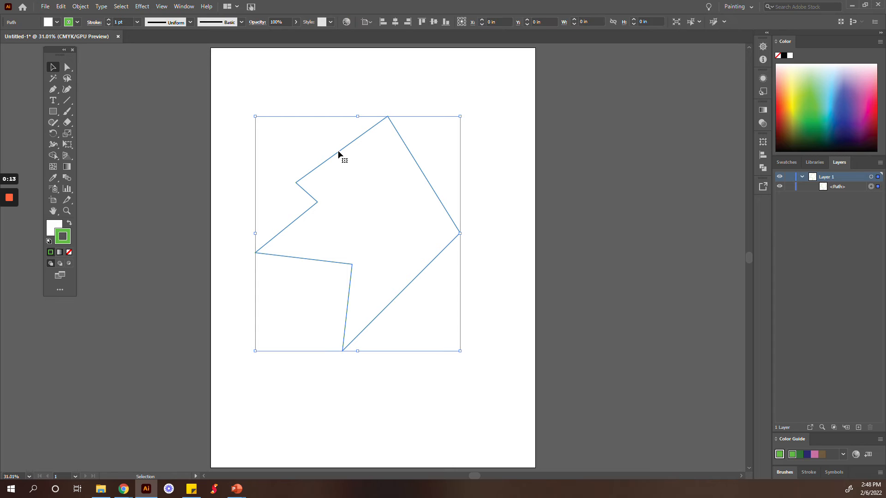
# Remove the white fill from the green-outlined polygon and reposition the shape on the artboard.
pyautogui.click(184, 127)
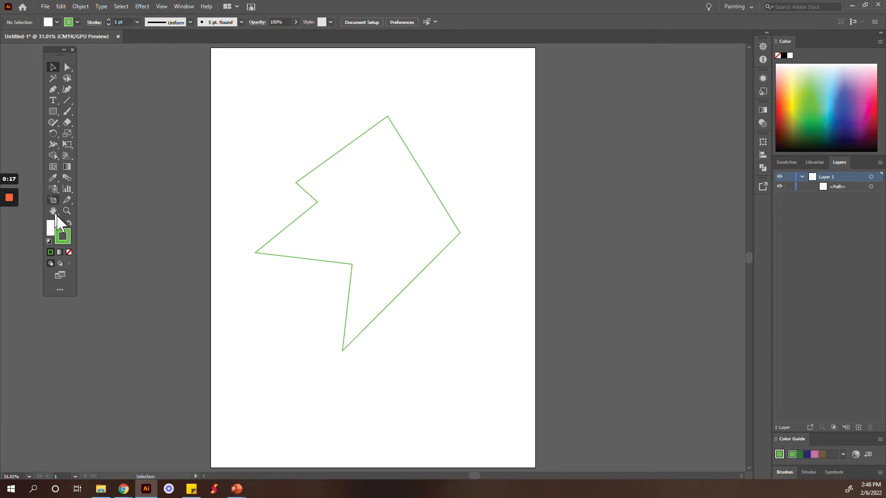
pyautogui.moveTo(370, 239); pyautogui.dragTo(395, 227)
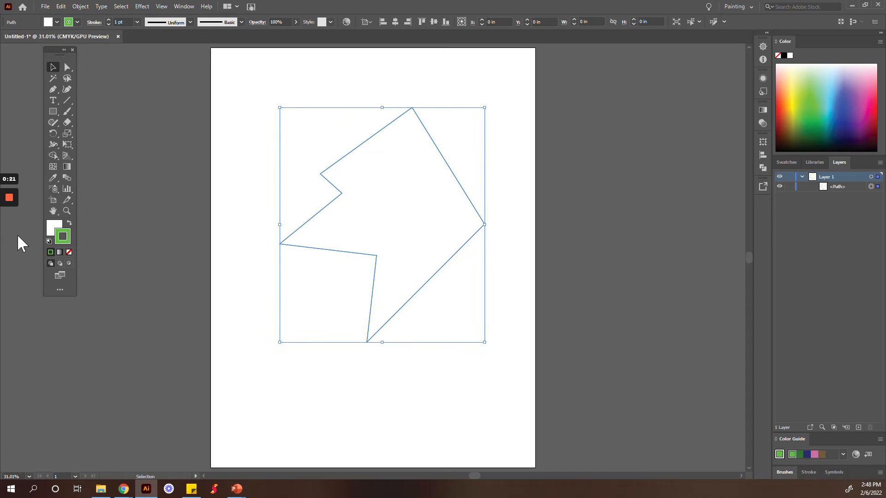
pyautogui.click(54, 227)
pyautogui.click(68, 252)
pyautogui.click(277, 169)
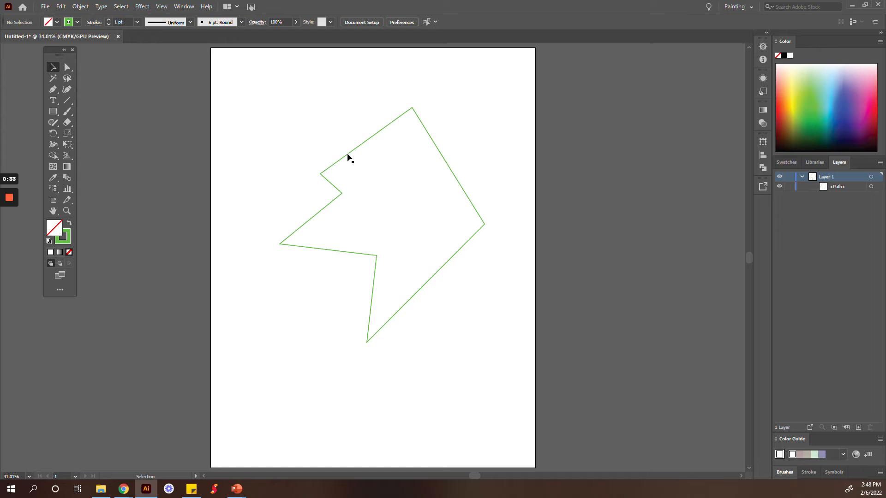
pyautogui.moveTo(348, 154); pyautogui.dragTo(329, 170)
pyautogui.click(225, 203)
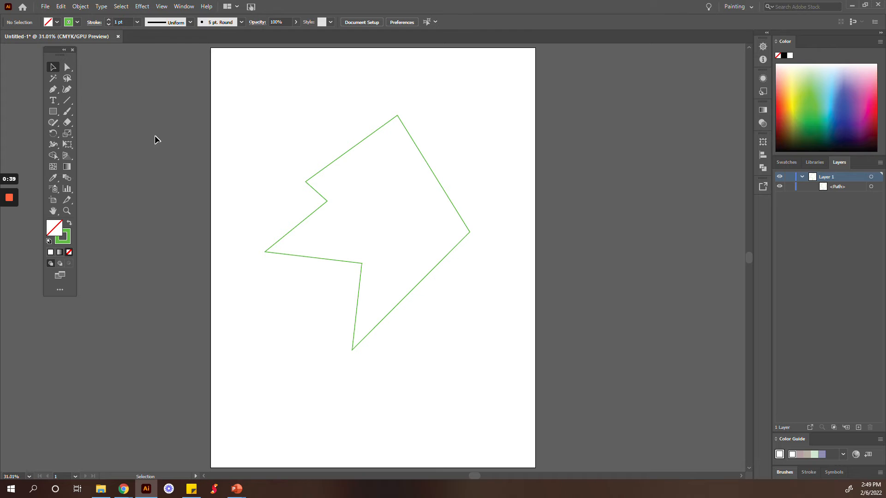
# Select the polygon and convert its topmost corner into a smooth curve with the Anchor Point tool.
pyautogui.click(52, 88)
pyautogui.rightClick(52, 88)
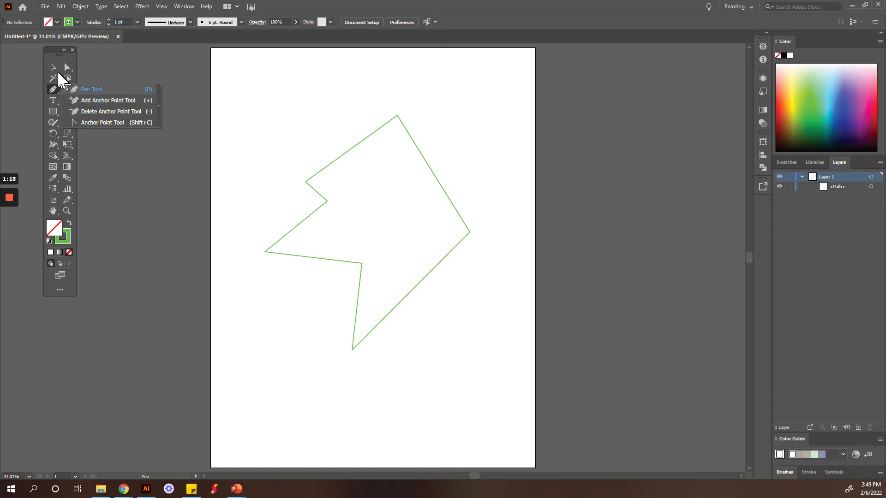
pyautogui.press('v')
pyautogui.click(339, 158)
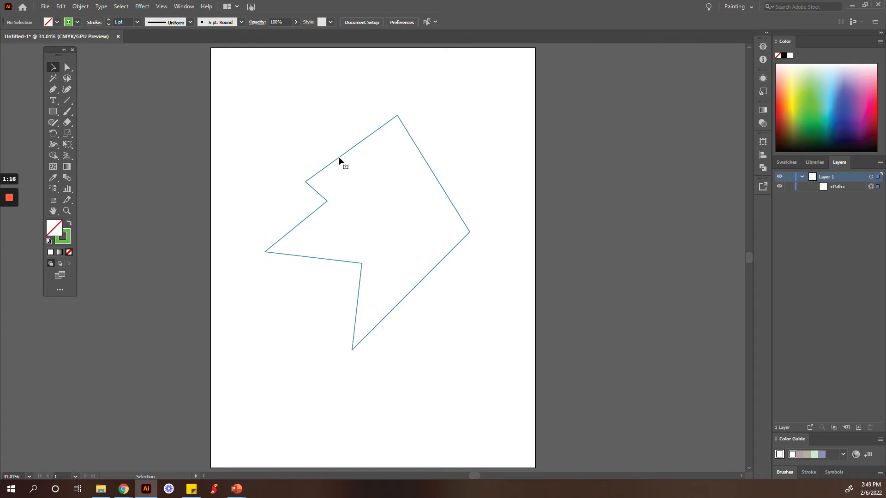
pyautogui.click(54, 90)
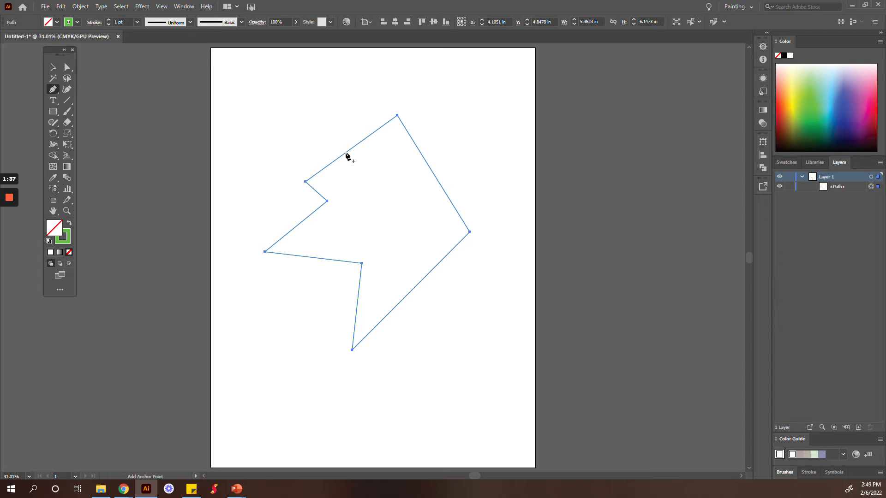
pyautogui.click(53, 88)
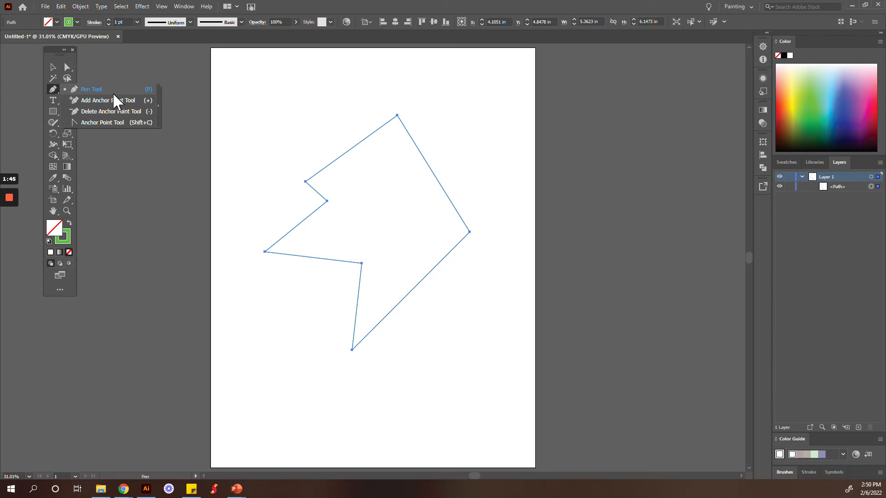
pyautogui.click(126, 121)
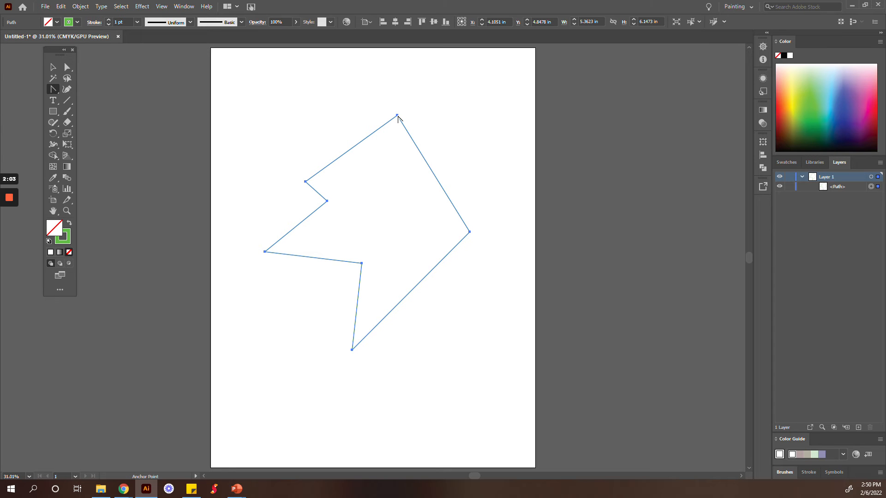
pyautogui.moveTo(398, 116); pyautogui.dragTo(432, 119)
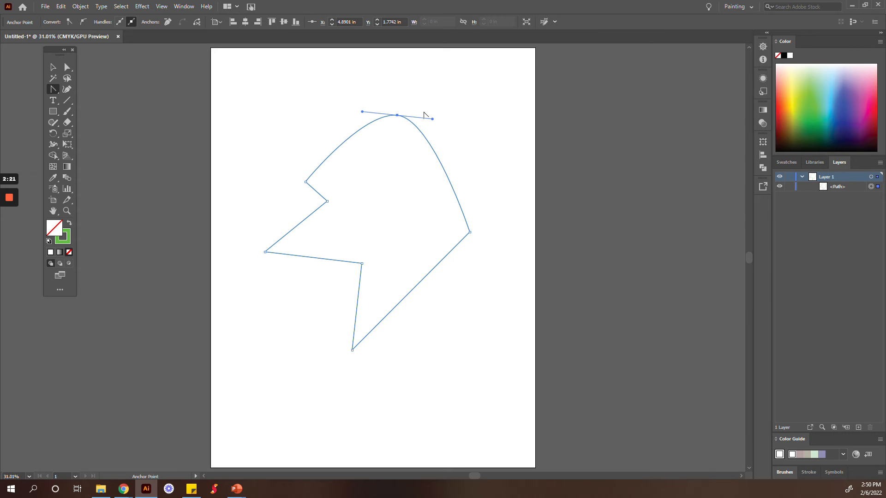
# Refine the top curve with the Direct Selection tool by lengthening both direction handles and nudging its anchor point slightly to the right.
pyautogui.click(66, 67)
pyautogui.moveTo(362, 112); pyautogui.dragTo(337, 106)
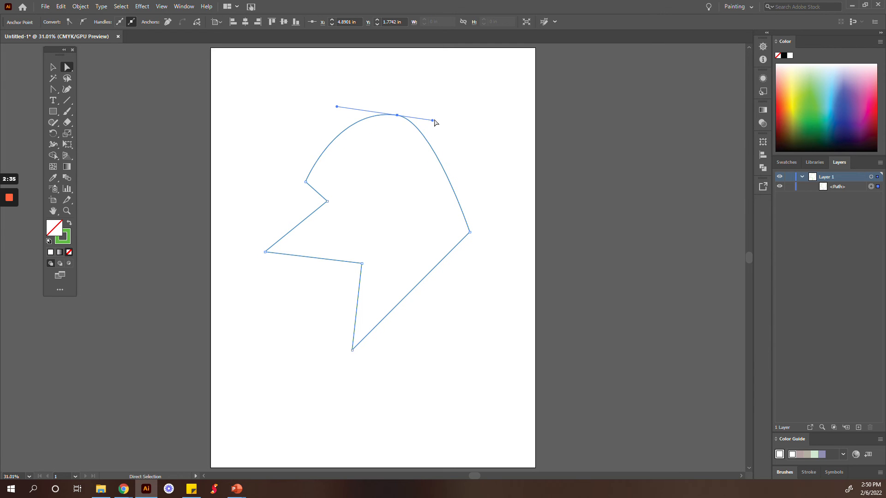
pyautogui.click(431, 123)
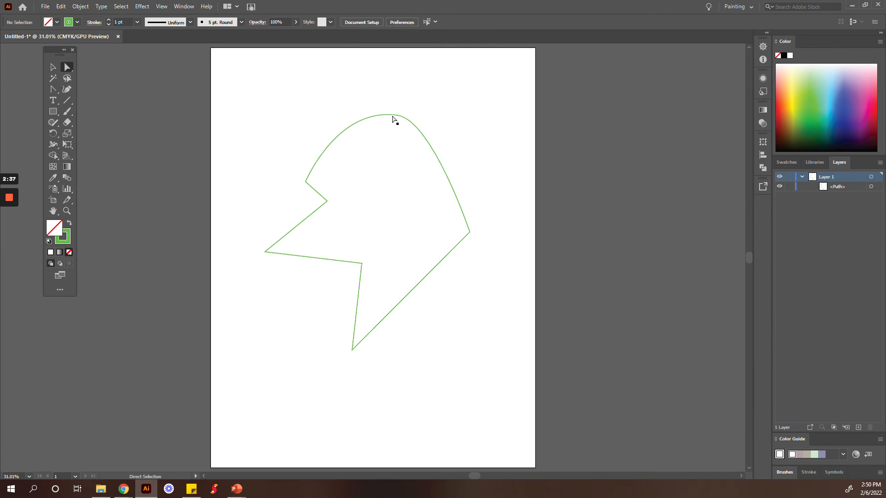
pyautogui.click(397, 116)
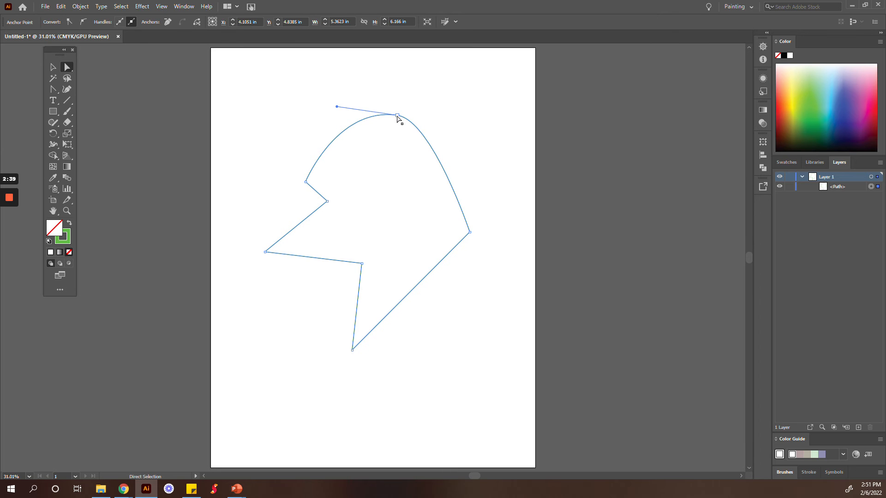
pyautogui.moveTo(397, 116); pyautogui.dragTo(400, 115)
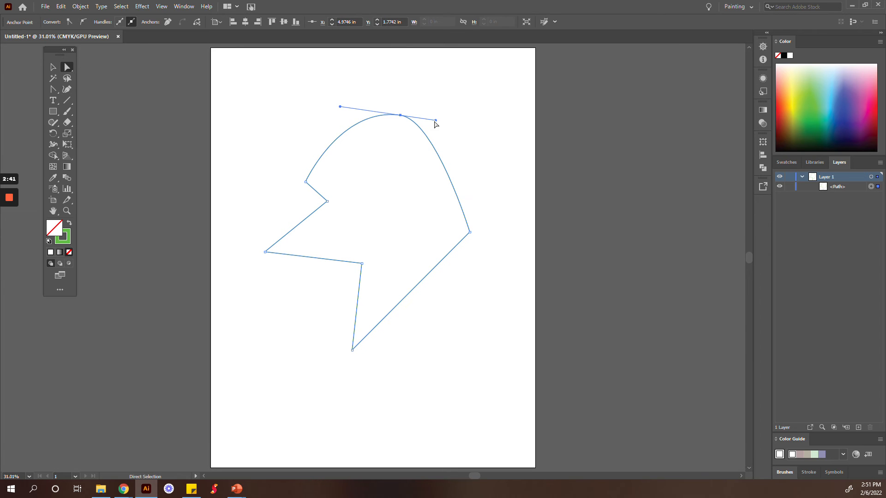
pyautogui.click(433, 123)
pyautogui.click(401, 116)
pyautogui.moveTo(437, 124)
pyautogui.mouseDown()
pyautogui.moveTo(439, 102)
pyautogui.moveTo(439, 123)
pyautogui.mouseUp()
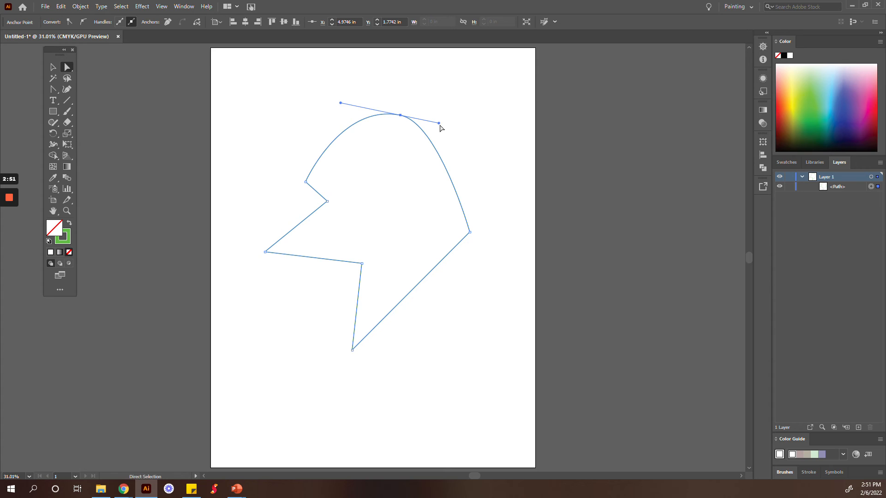
pyautogui.moveTo(440, 123)
pyautogui.mouseDown()
pyautogui.moveTo(418, 122)
pyautogui.moveTo(449, 127)
pyautogui.mouseUp()
# With the Anchor Point tool, swing the top anchor's right handle inward for a concave upper-right edge and curve the lower-right edge at the bottom anchor.
pyautogui.click(53, 89)
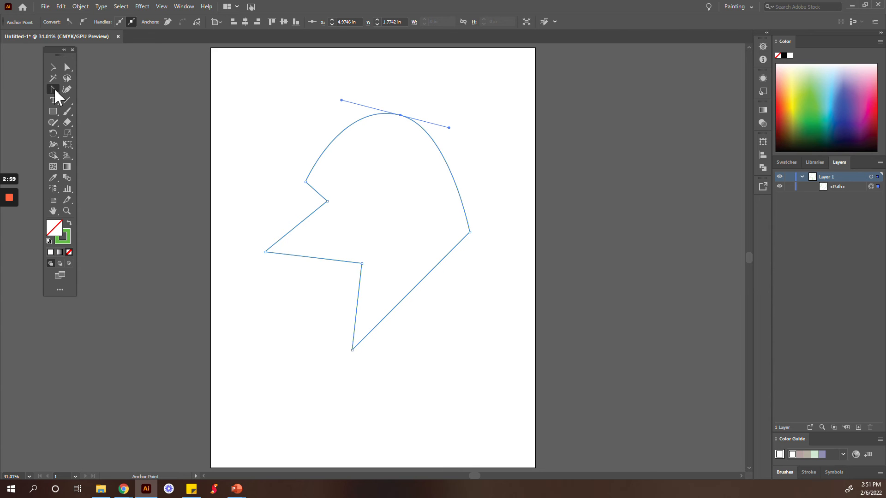
pyautogui.moveTo(449, 128); pyautogui.dragTo(350, 165)
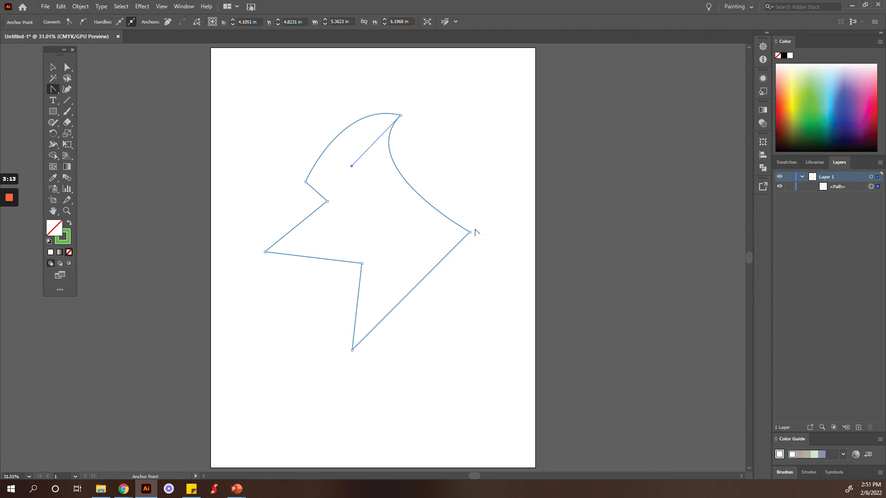
pyautogui.moveTo(352, 349); pyautogui.dragTo(322, 330)
pyautogui.hotkey('ctrl', 'z')
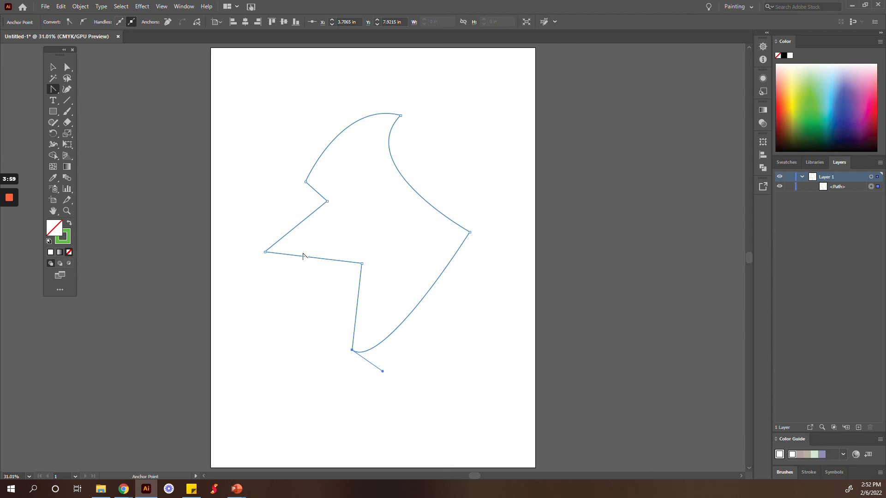
# Bow the two straight segments meeting at the shape's leftmost point outward into curves.
pyautogui.moveTo(305, 256); pyautogui.dragTo(307, 278)
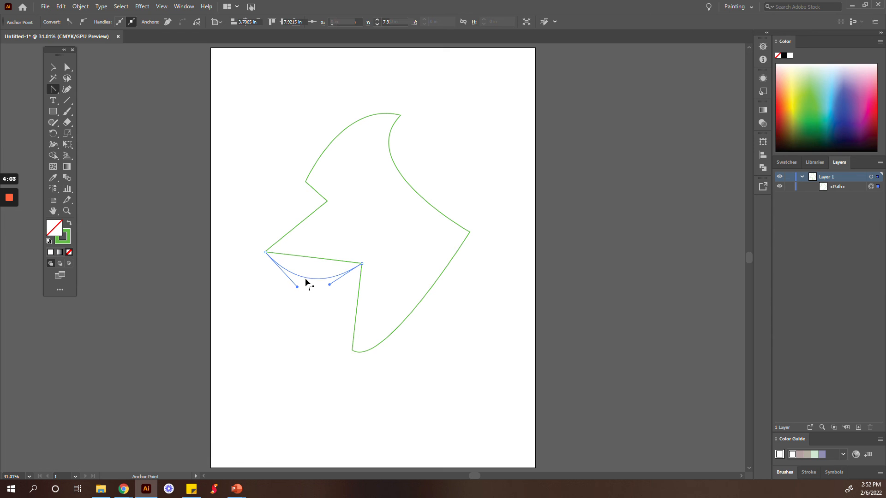
pyautogui.click(300, 225)
pyautogui.moveTo(301, 225); pyautogui.dragTo(283, 212)
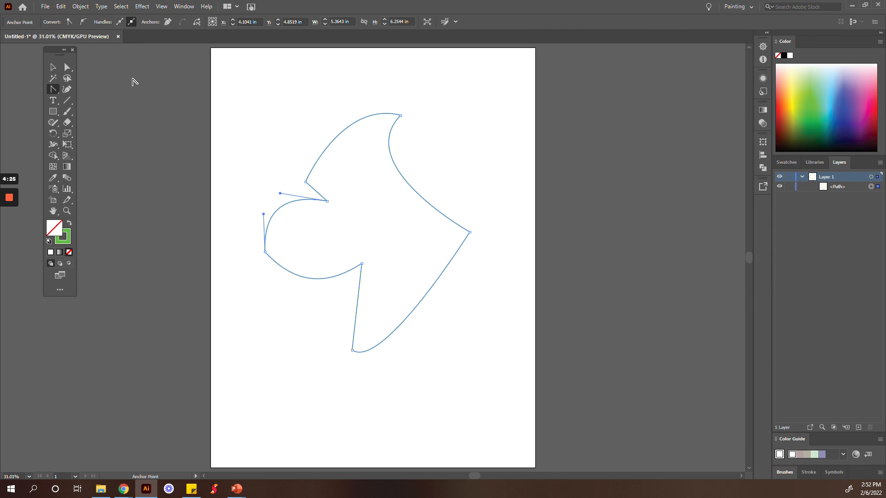
pyautogui.moveTo(11, 195)
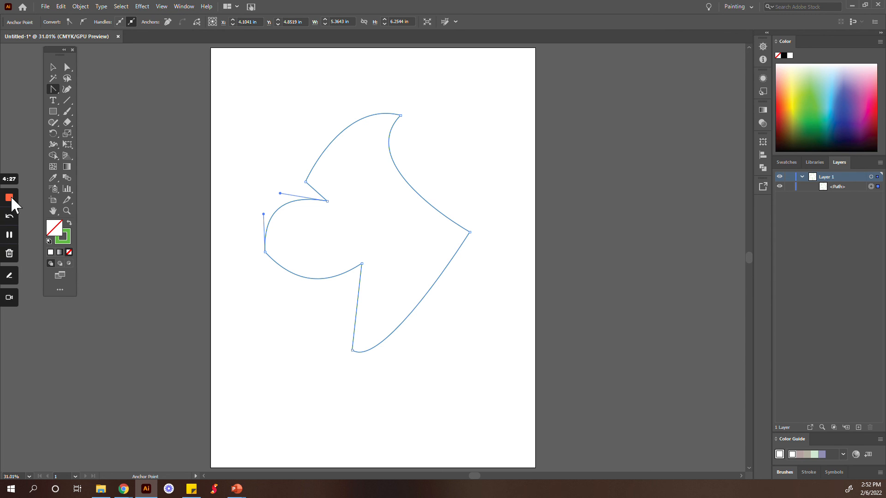